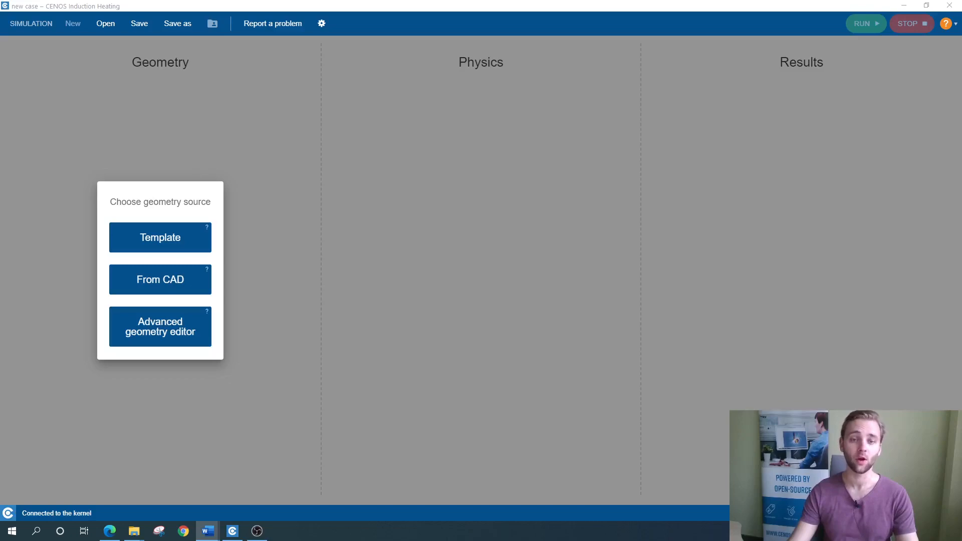
Create a template geometry with a stepped shaft workpiece, setting diameter 1 to 80 mm and height 1 to 70 mm.
{"action": "left_click", "coordinate": [473, 284]}
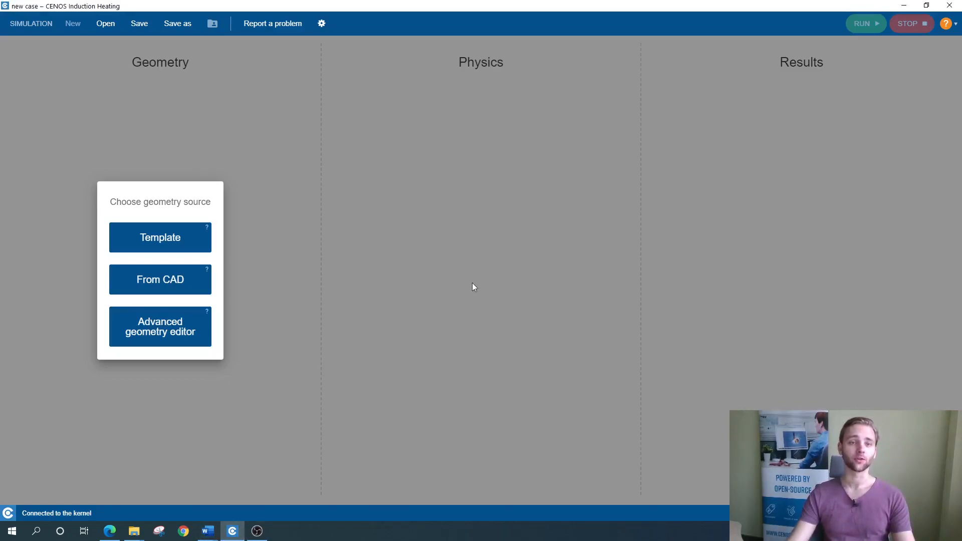
{"action": "left_click", "coordinate": [181, 237]}
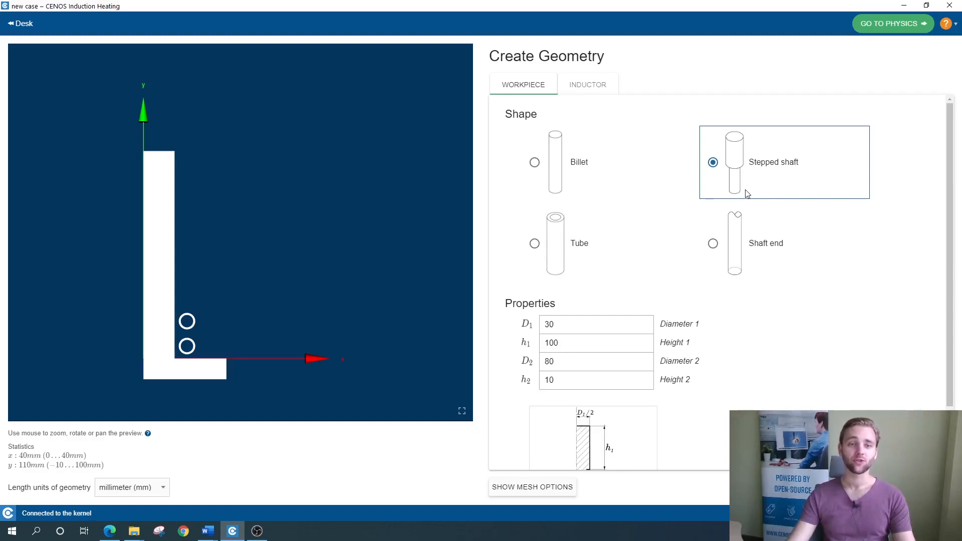
{"action": "left_click", "coordinate": [618, 325]}
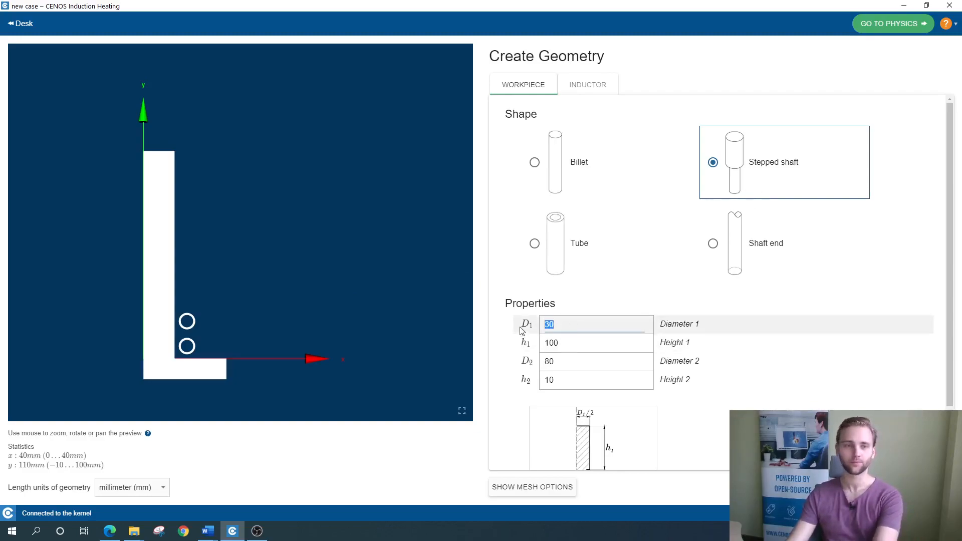
{"action": "type", "text": "80"}
{"action": "left_click_drag", "start_coordinate": [561, 344], "coordinate": [542, 350]}
{"action": "type", "text": "70"}
Set the stepped shaft's diameter 2 to 50 mm and height 2 to 150 mm.
{"action": "left_click", "coordinate": [559, 362]}
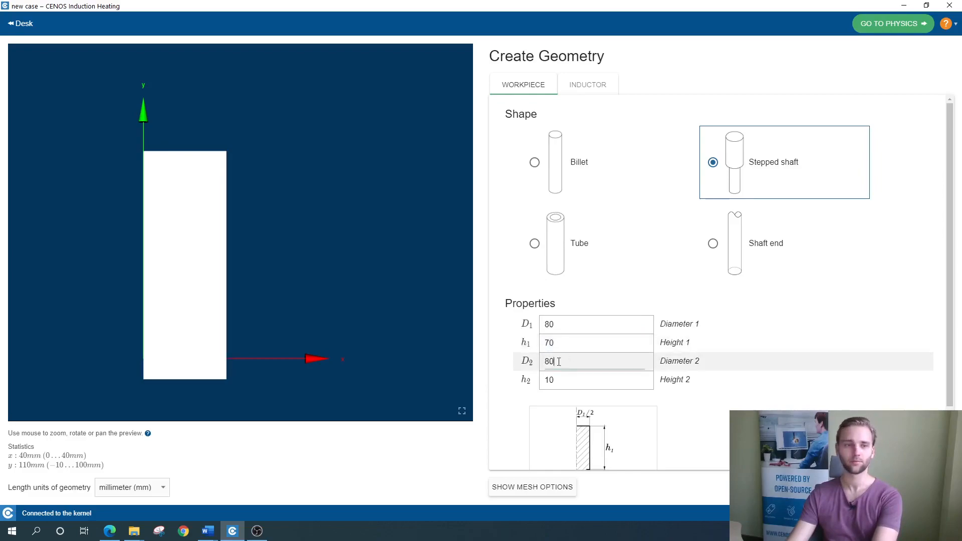
{"action": "double_click", "coordinate": [560, 362]}
{"action": "type", "text": "50"}
{"action": "double_click", "coordinate": [546, 379]}
{"action": "type", "text": "150"}
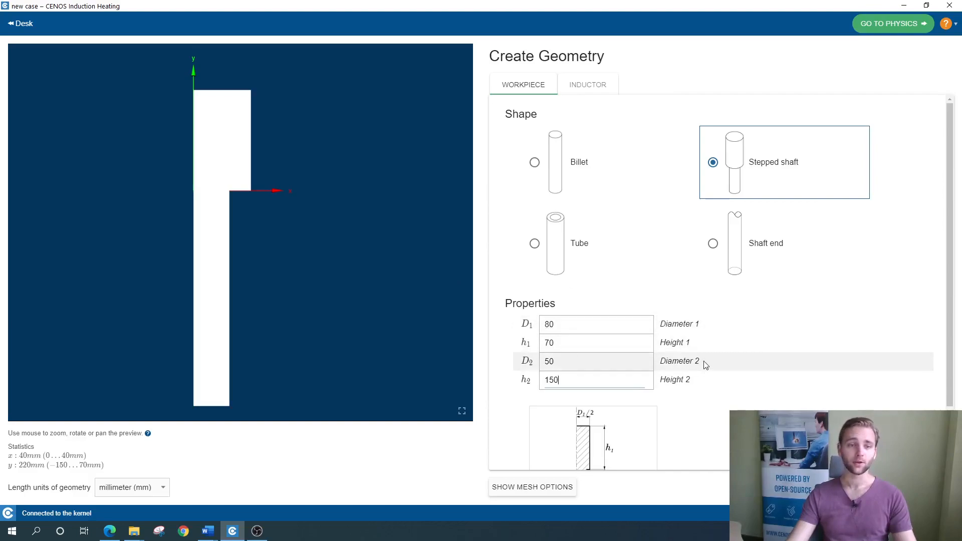
{"action": "scroll", "coordinate": [697, 365], "scroll_direction": "down", "scroll_amount": 2}
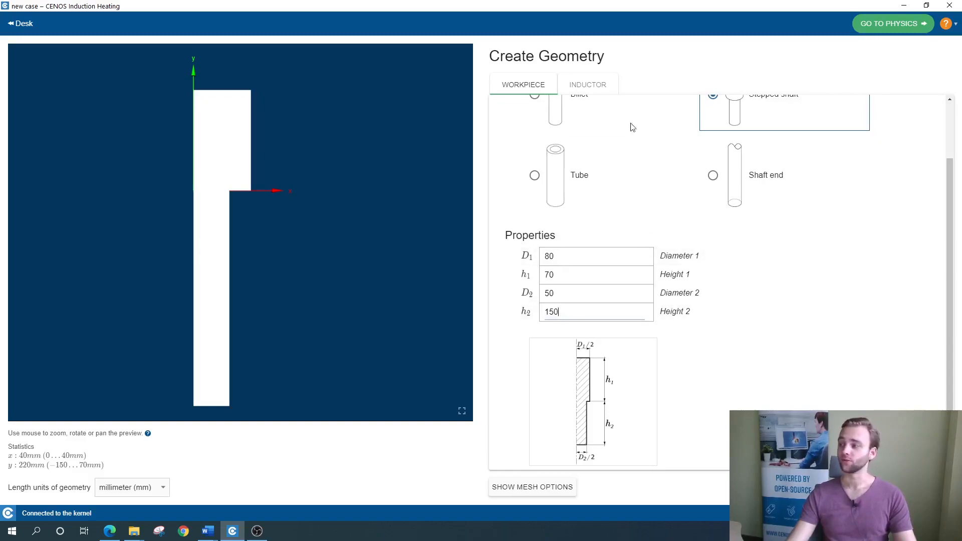
Give the inductor a rectangular profile with an outer diameter of 140 mm and a height of 60 mm.
{"action": "left_click", "coordinate": [589, 86]}
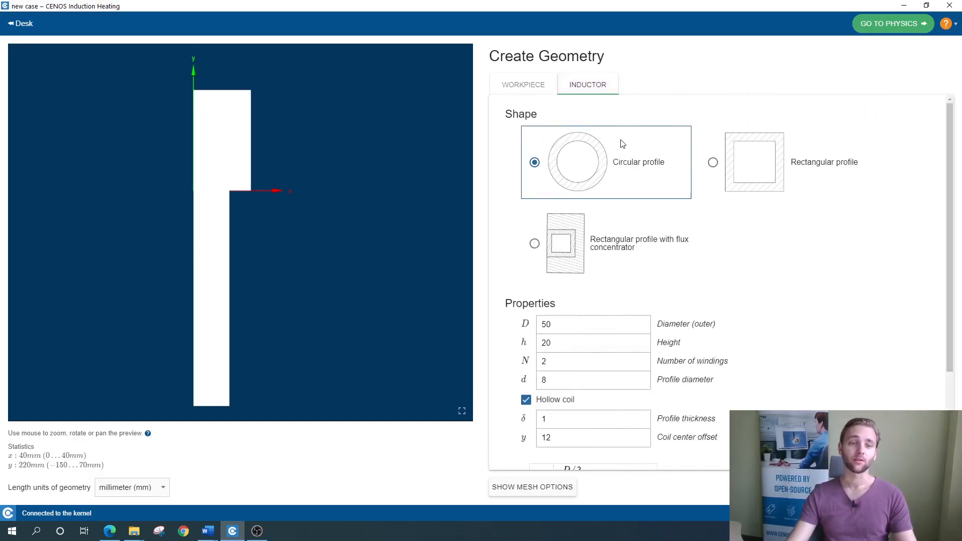
{"action": "left_click", "coordinate": [741, 164]}
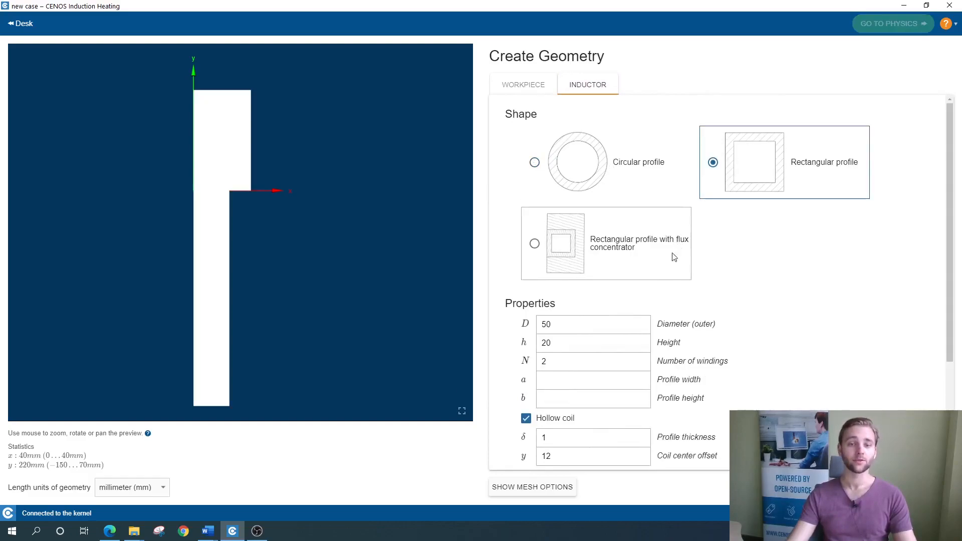
{"action": "double_click", "coordinate": [546, 324]}
{"action": "type", "text": "140"}
{"action": "key", "text": "Tab"}
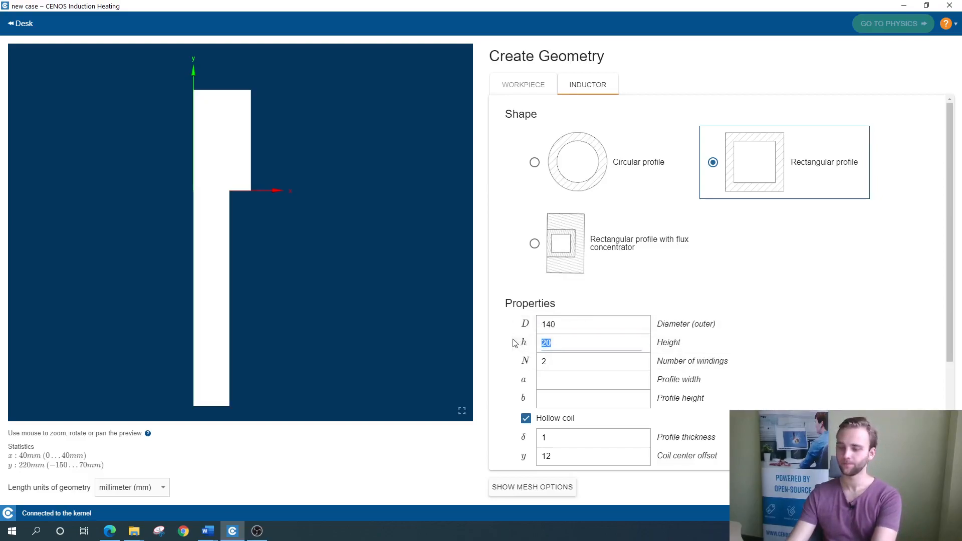
{"action": "type", "text": "60"}
Set the inductor's profile width to 12 mm, profile height to 25 mm, profile thickness to 3 mm and coil center offset to 0.
{"action": "left_click", "coordinate": [551, 379]}
{"action": "type", "text": "12"}
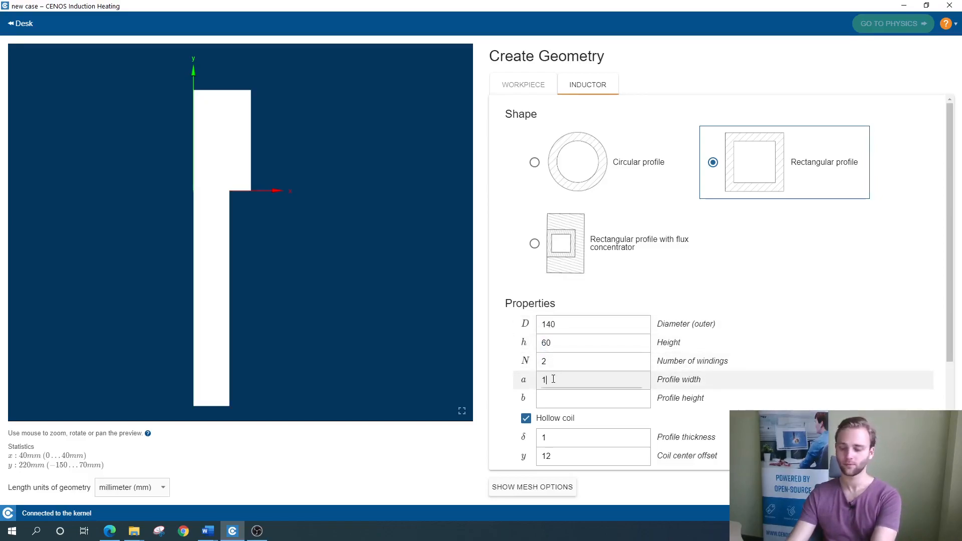
{"action": "left_click", "coordinate": [562, 399]}
{"action": "type", "text": "25"}
{"action": "key", "text": "Tab"}
{"action": "key", "text": "Tab"}
{"action": "key", "text": "Tab"}
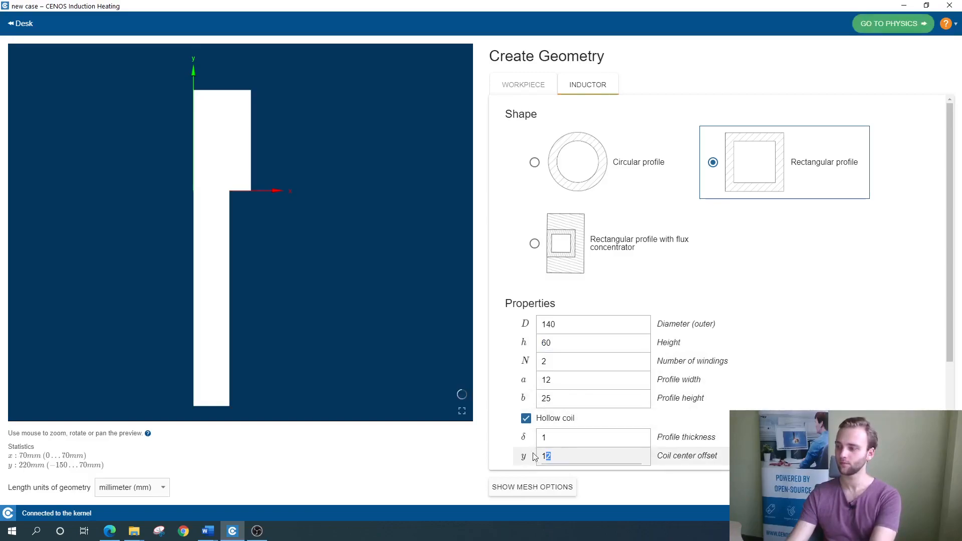
{"action": "type", "text": "0"}
{"action": "double_click", "coordinate": [550, 438]}
{"action": "type", "text": "3"}
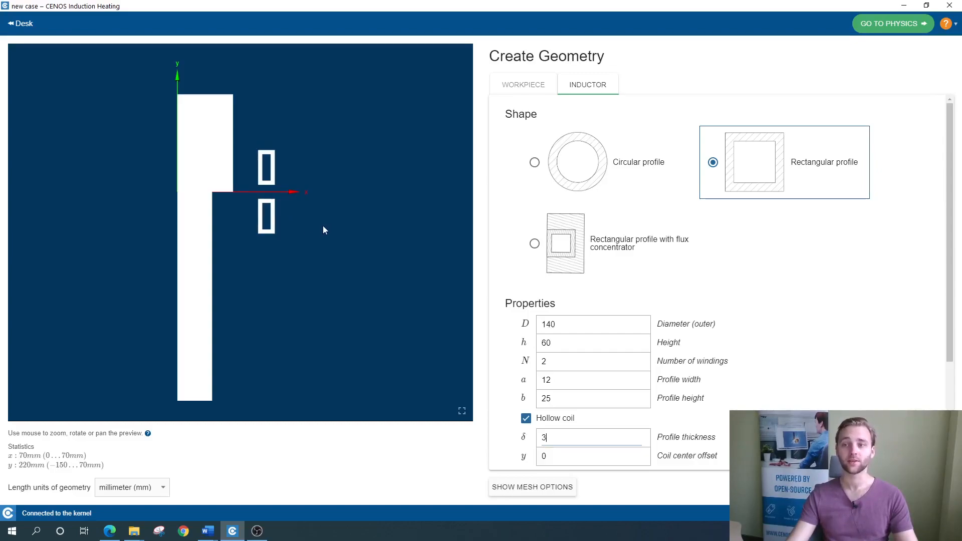
Set the inductor's coil center offset to 120 mm.
{"action": "double_click", "coordinate": [534, 455]}
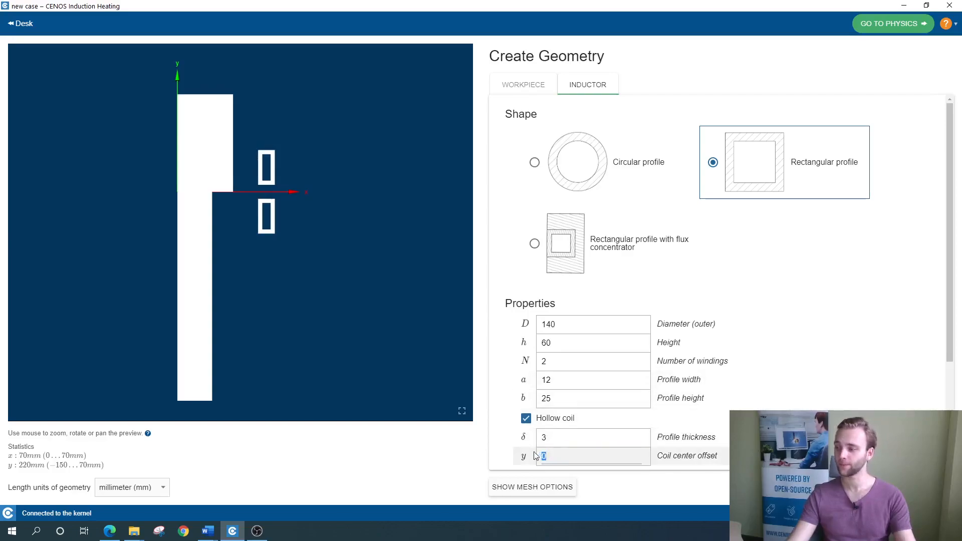
{"action": "type", "text": "120"}
{"action": "key", "text": "Return"}
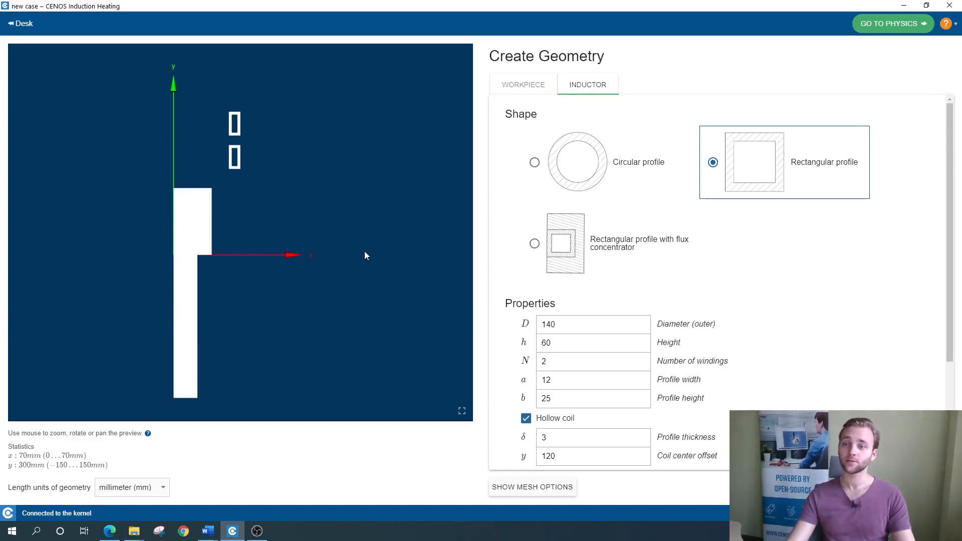
Proceed to the physics setup and set the frequency to 3600 Hz and the end time to 8 s.
{"action": "left_click", "coordinate": [899, 26]}
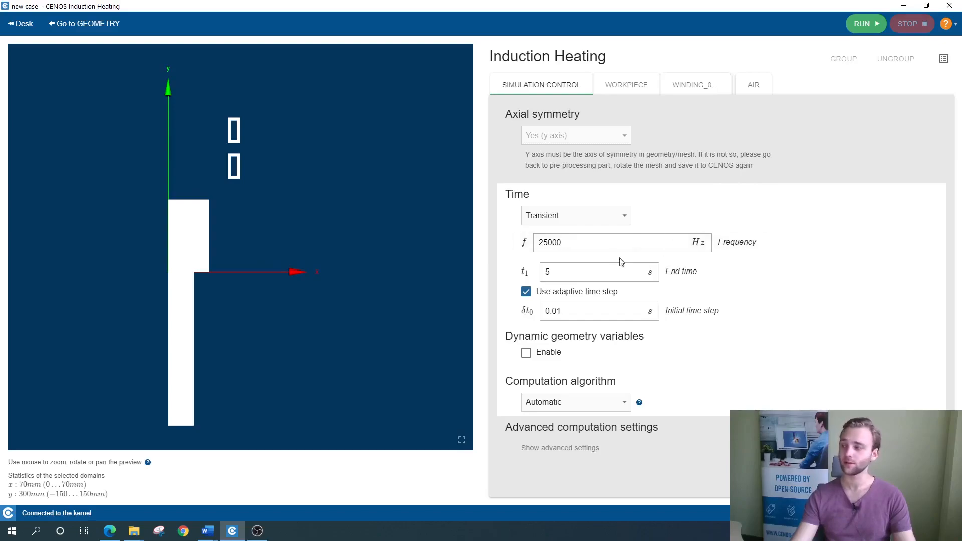
{"action": "left_click_drag", "start_coordinate": [601, 242], "coordinate": [508, 242]}
{"action": "type", "text": "360"}
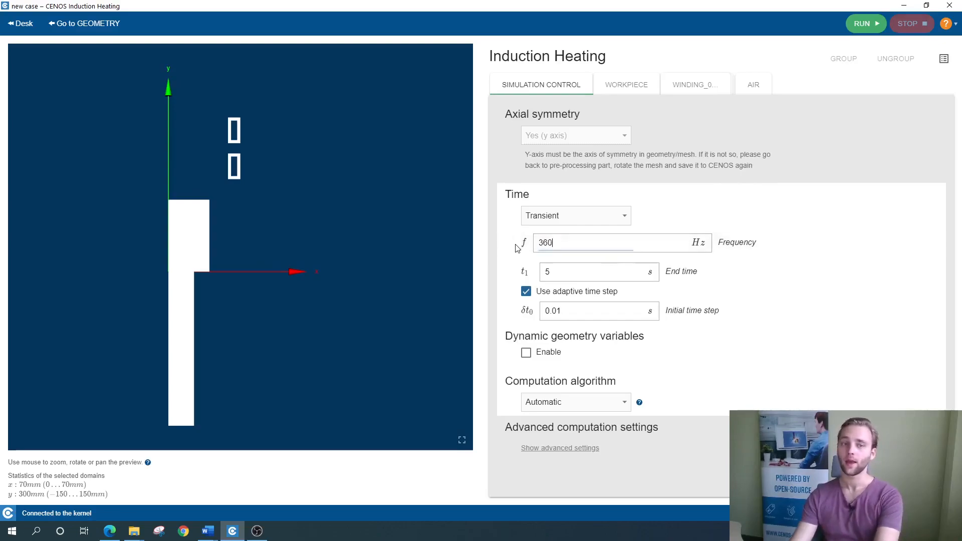
{"action": "type", "text": "0"}
{"action": "key", "text": "Tab"}
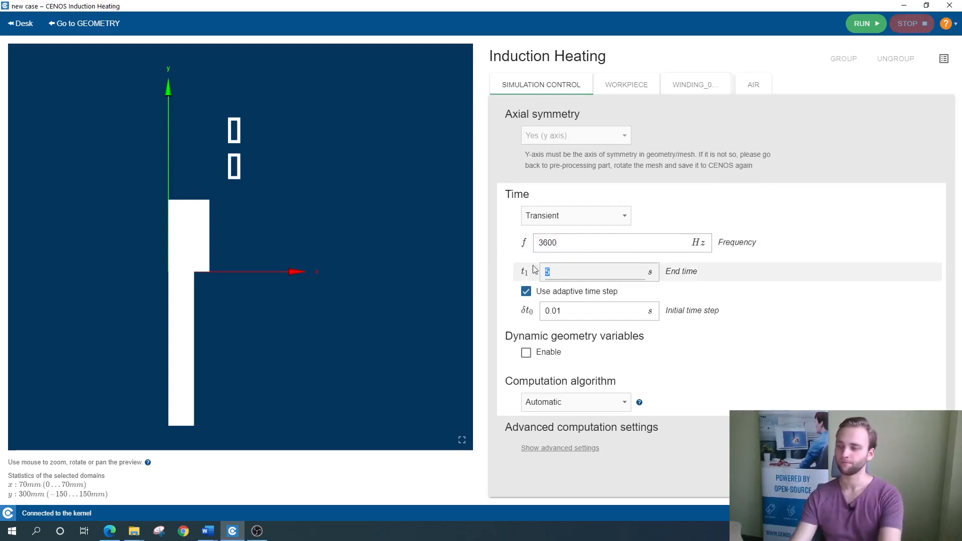
{"action": "type", "text": "8"}
{"action": "left_click", "coordinate": [508, 277]}
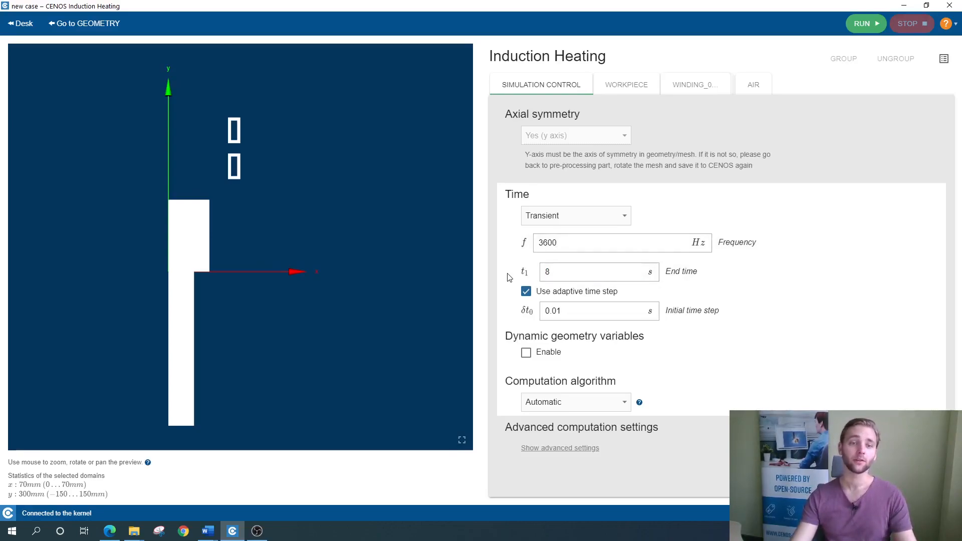
Disable the adaptive time step and set a constant calculation time step of 0.5 s.
{"action": "left_click", "coordinate": [526, 291]}
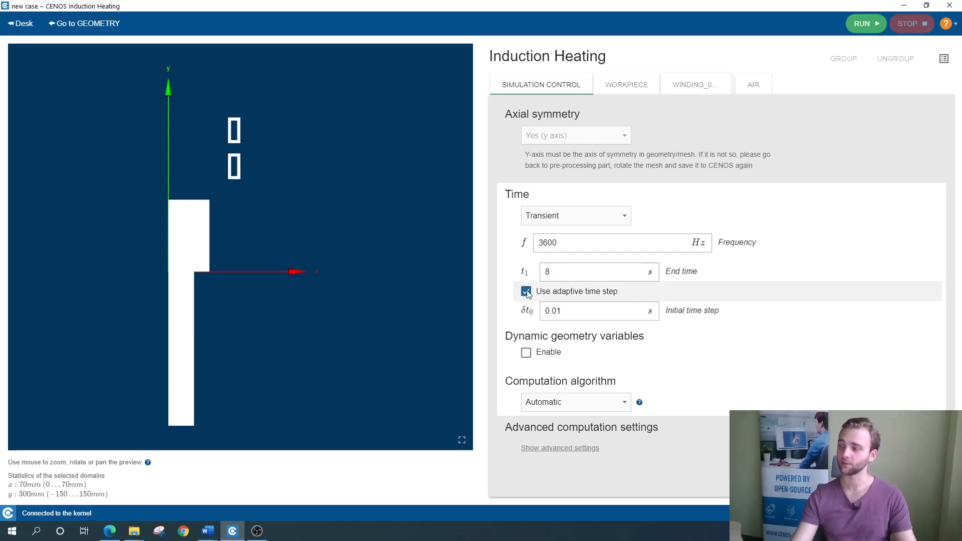
{"action": "left_click", "coordinate": [574, 310]}
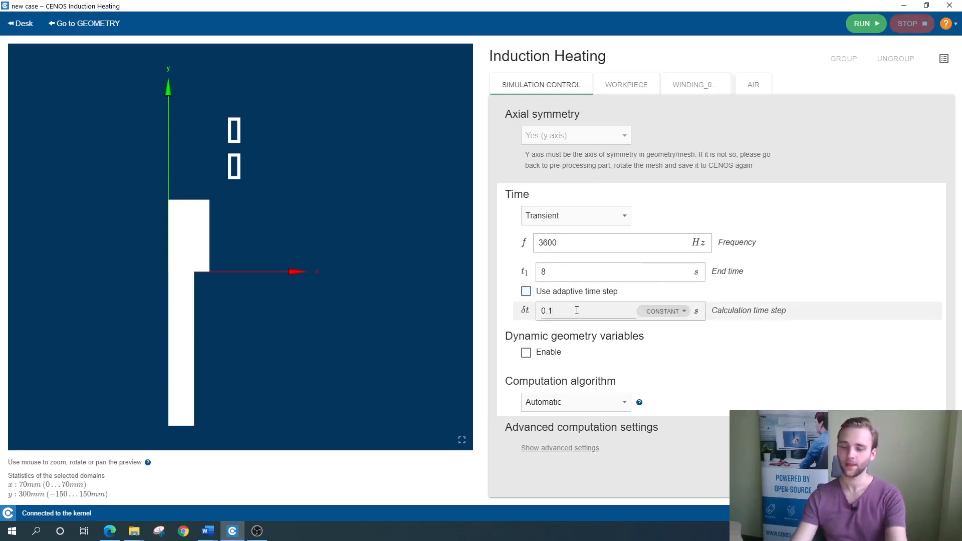
{"action": "key", "text": "BackSpace"}
{"action": "type", "text": "5"}
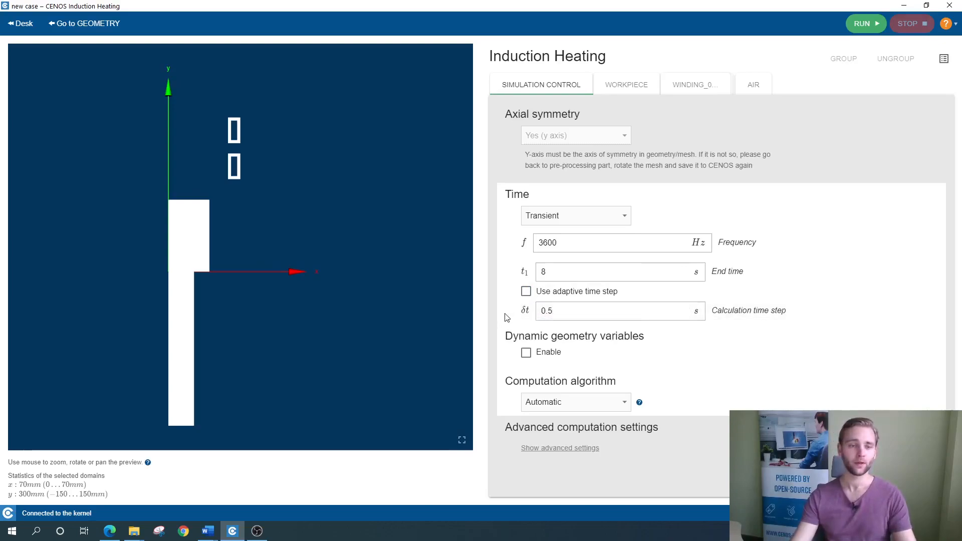
Enable dynamic geometry variables with a coil_scanning velocity of -20 mm/s, and choose the Fast computation algorithm.
{"action": "left_click", "coordinate": [526, 353]}
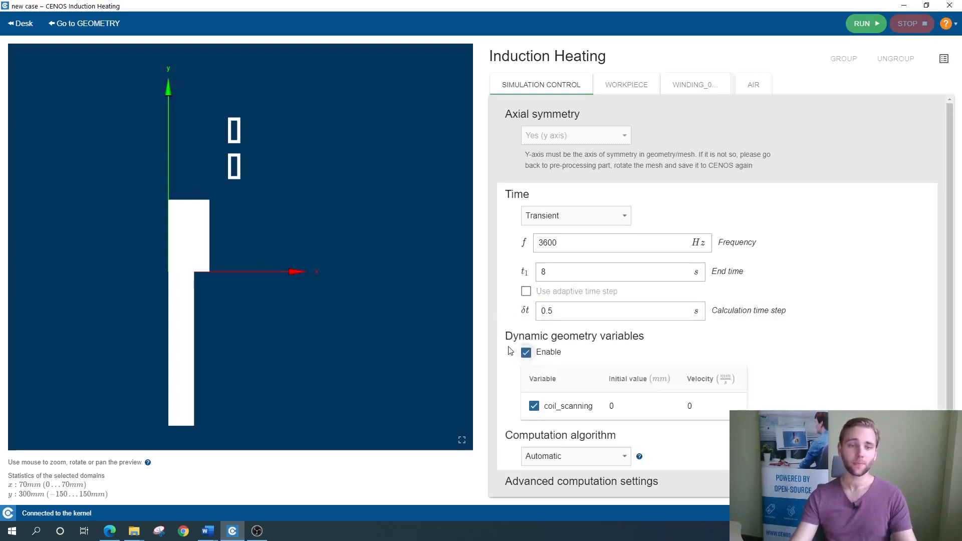
{"action": "left_click", "coordinate": [686, 404]}
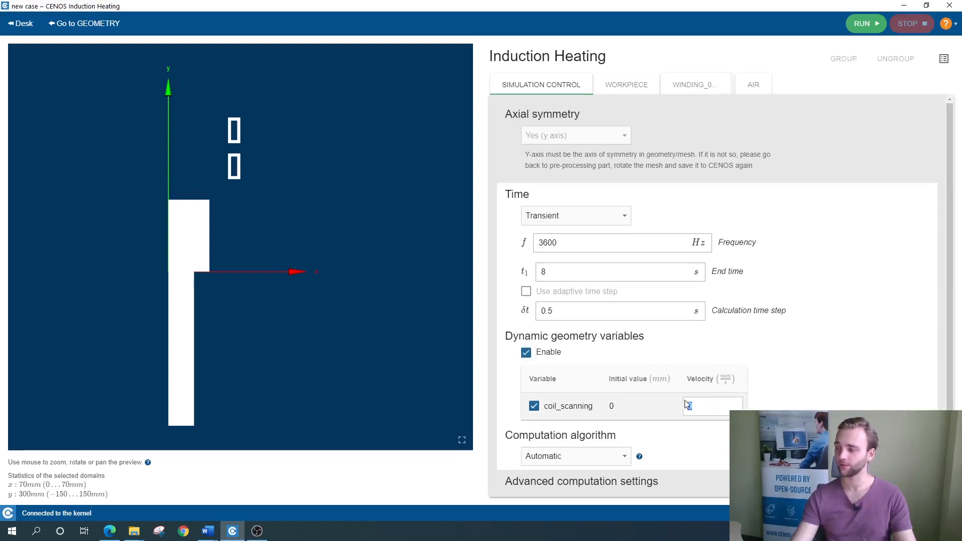
{"action": "type", "text": "-20"}
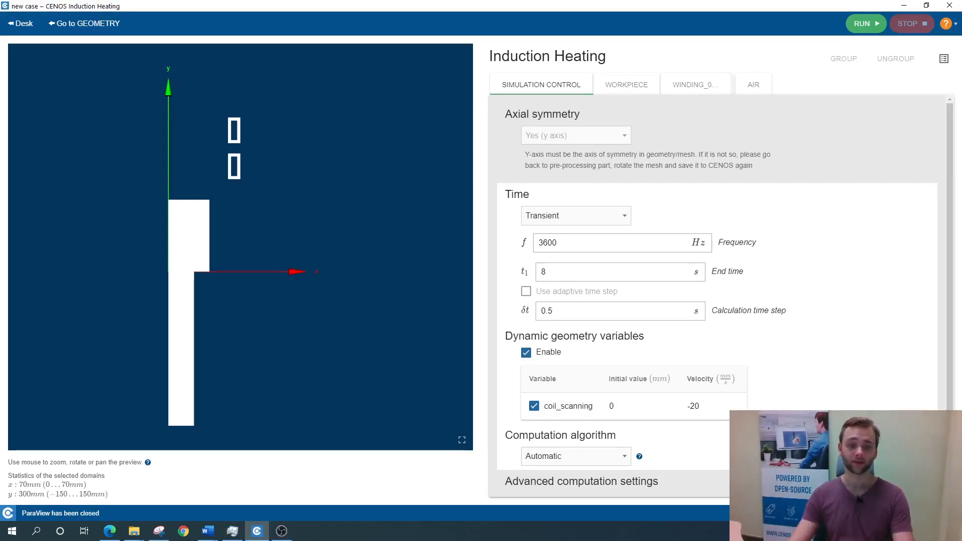
{"action": "left_click", "coordinate": [623, 456]}
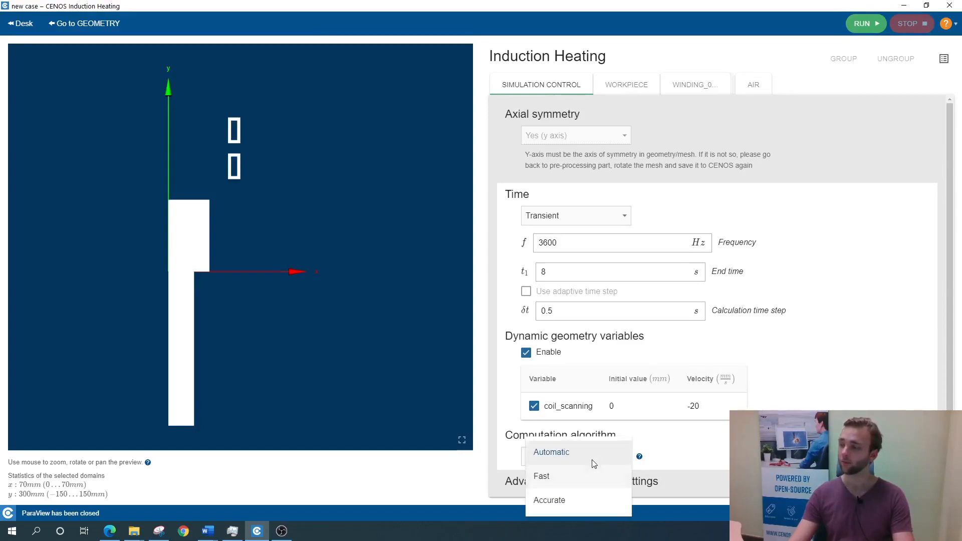
{"action": "left_click", "coordinate": [575, 479]}
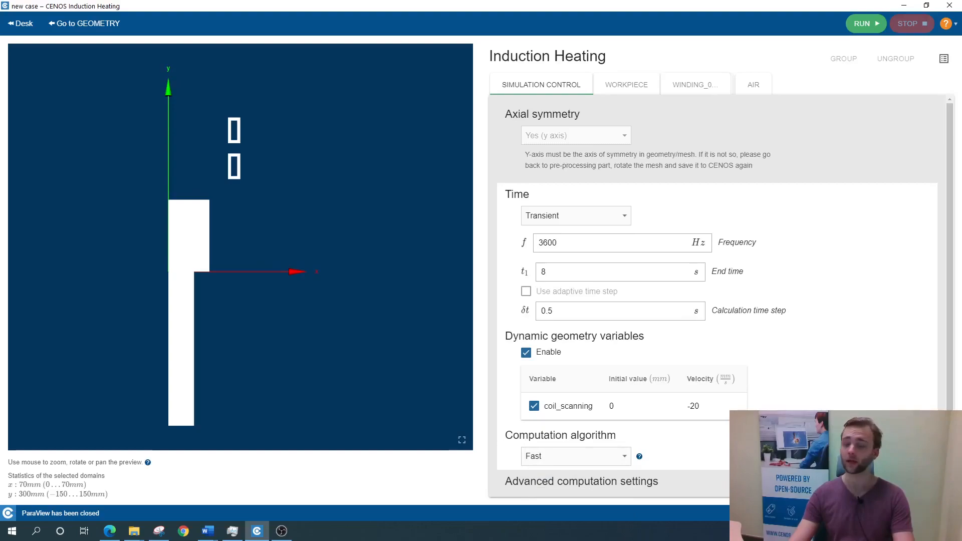
Change the workpiece material to Low carbon steel 1020 (B(H), t° depend.) and review its thermal boundary conditions.
{"action": "left_click", "coordinate": [627, 86]}
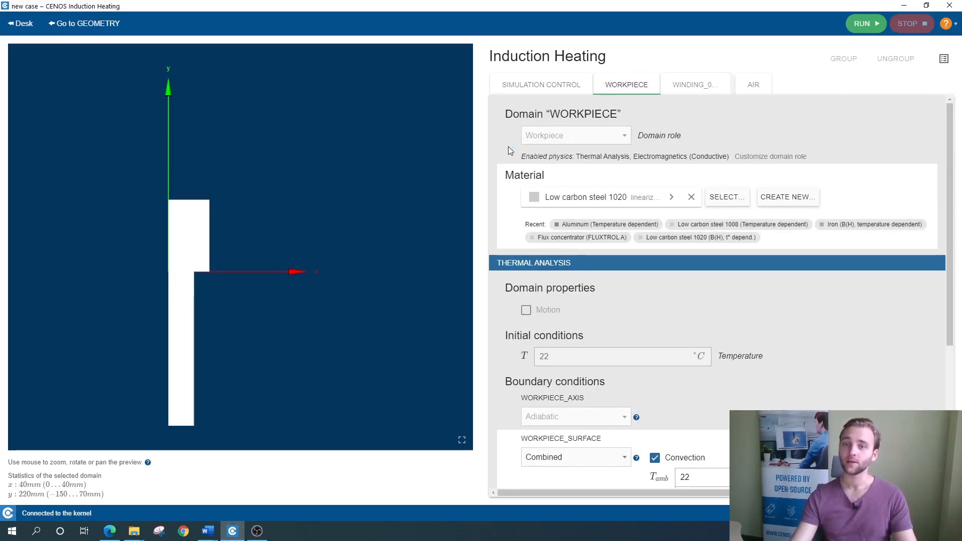
{"action": "left_click", "coordinate": [671, 197]}
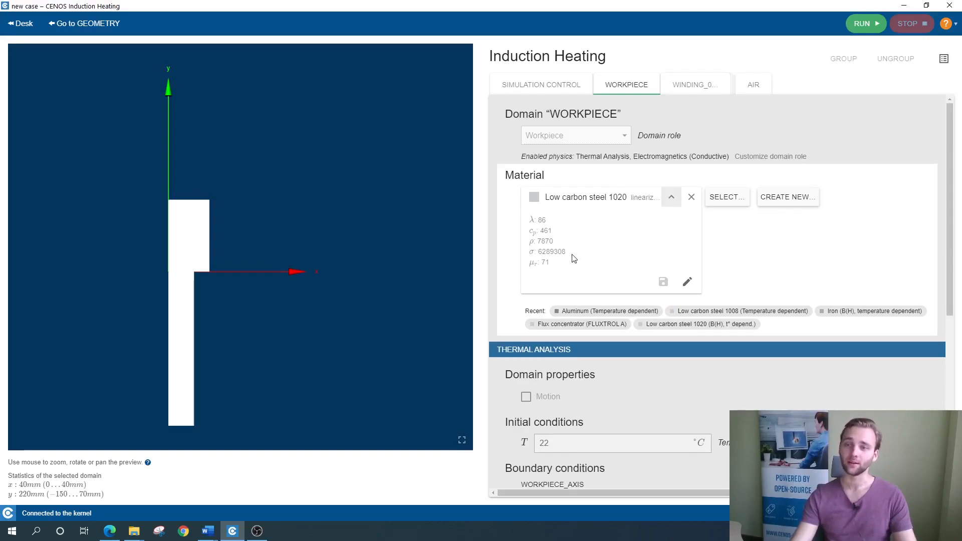
{"action": "left_click", "coordinate": [691, 197]}
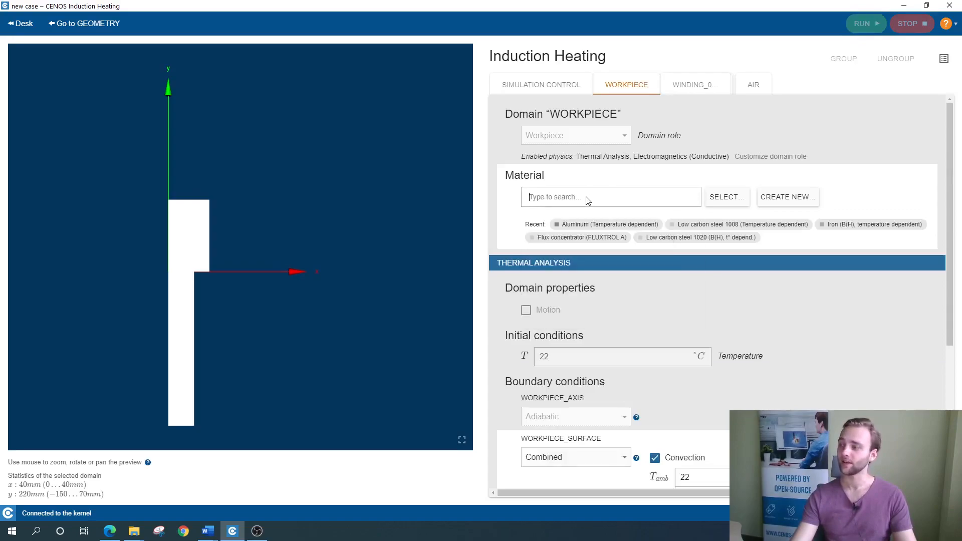
{"action": "type", "text": "1020"}
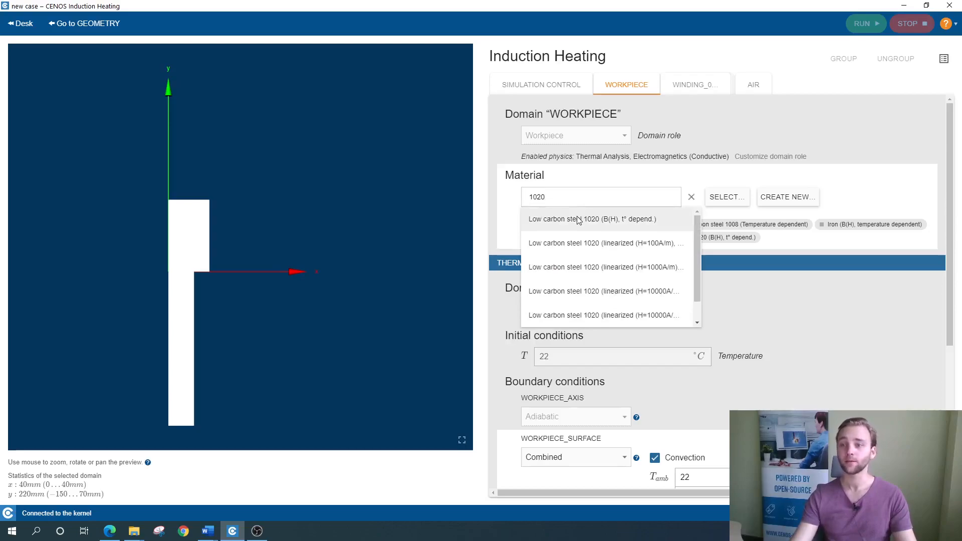
{"action": "left_click", "coordinate": [579, 220]}
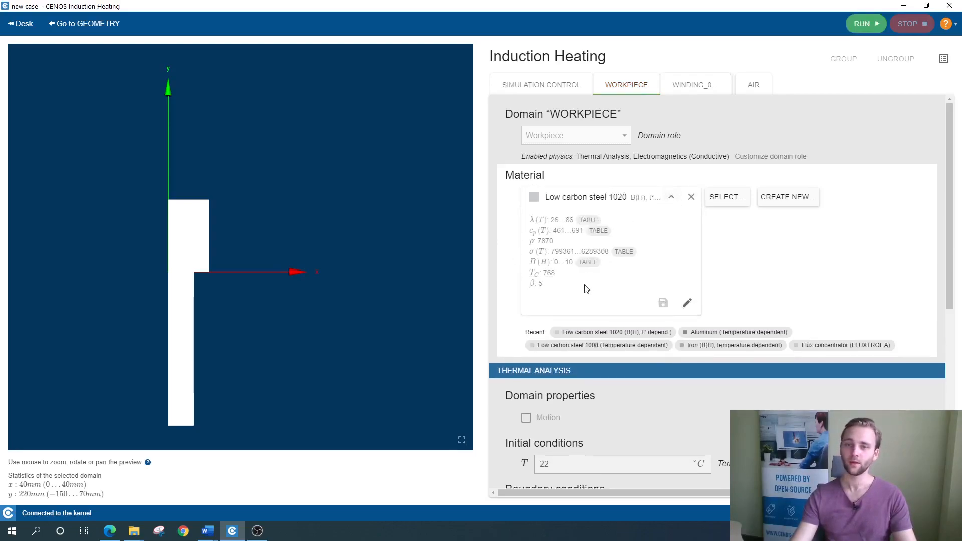
{"action": "scroll", "coordinate": [581, 296], "scroll_direction": "down", "scroll_amount": 5}
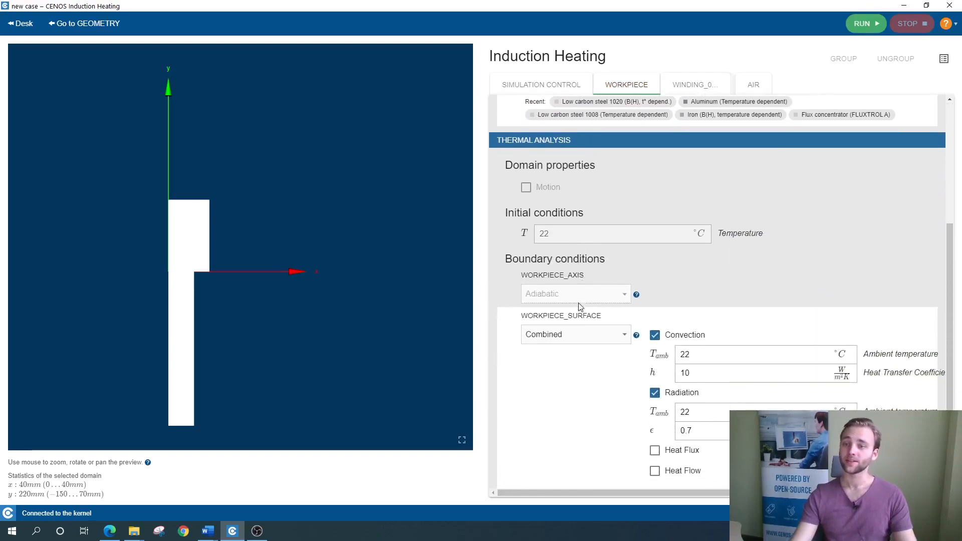
{"action": "scroll", "coordinate": [579, 310], "scroll_direction": "down", "scroll_amount": 1}
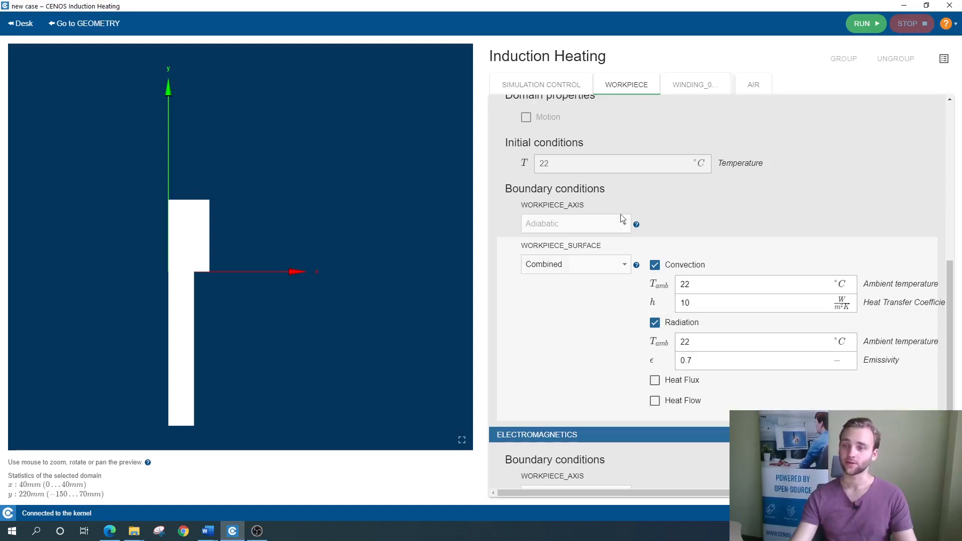
Drive the inductor windings by current with an amplitude of 15000 A and run the simulation.
{"action": "left_click", "coordinate": [694, 86]}
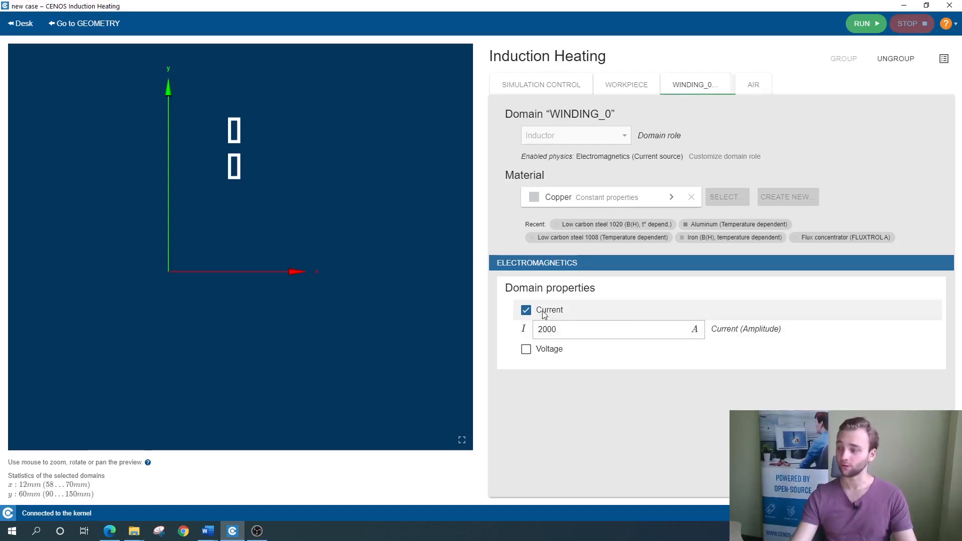
{"action": "left_click", "coordinate": [527, 349]}
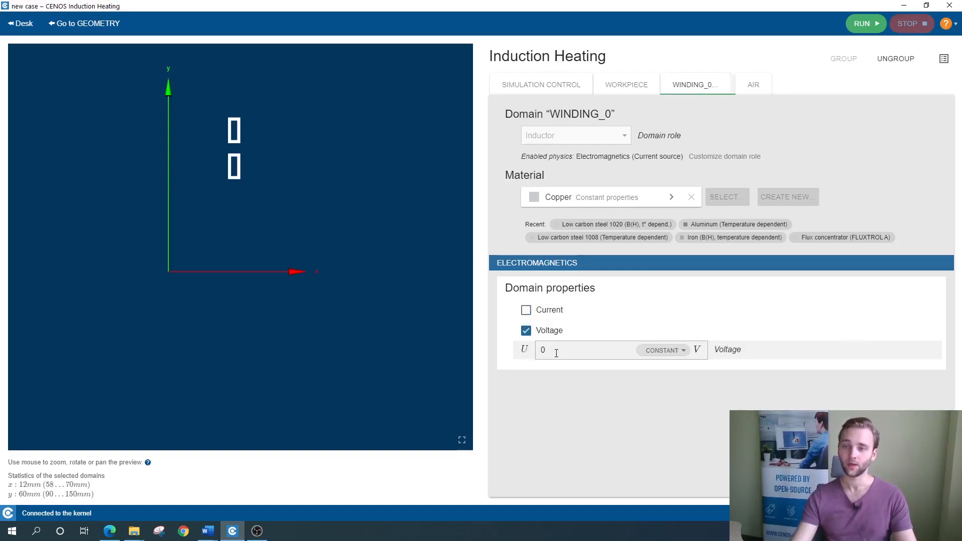
{"action": "left_click", "coordinate": [526, 311]}
{"action": "left_click_drag", "start_coordinate": [562, 330], "coordinate": [485, 322]}
{"action": "type", "text": "15000"}
{"action": "left_click", "coordinate": [568, 411]}
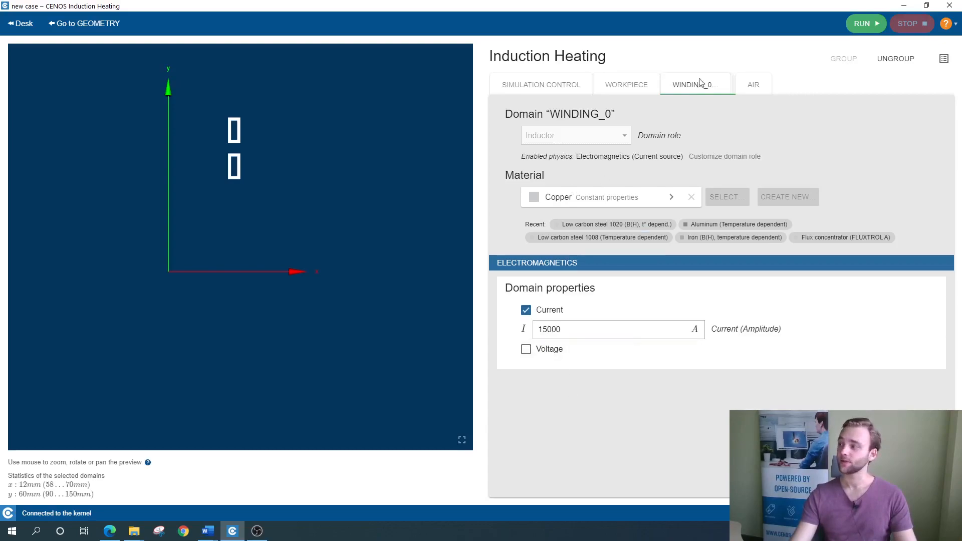
{"action": "left_click", "coordinate": [857, 30]}
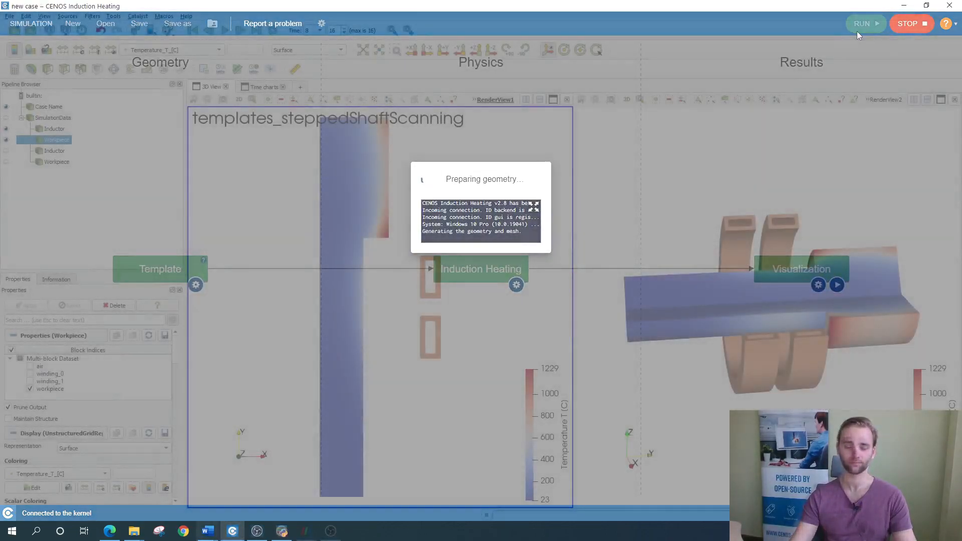